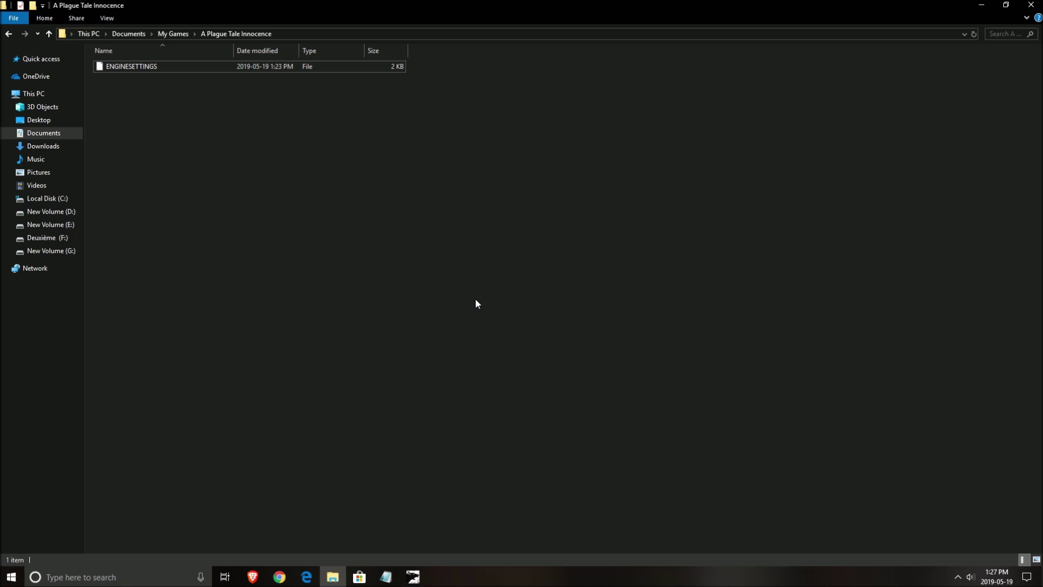
- Search Windows for "game mode", check the Game bar recording option in the gaming settings, and close Settings
left_click(81, 577)
type("game mode")
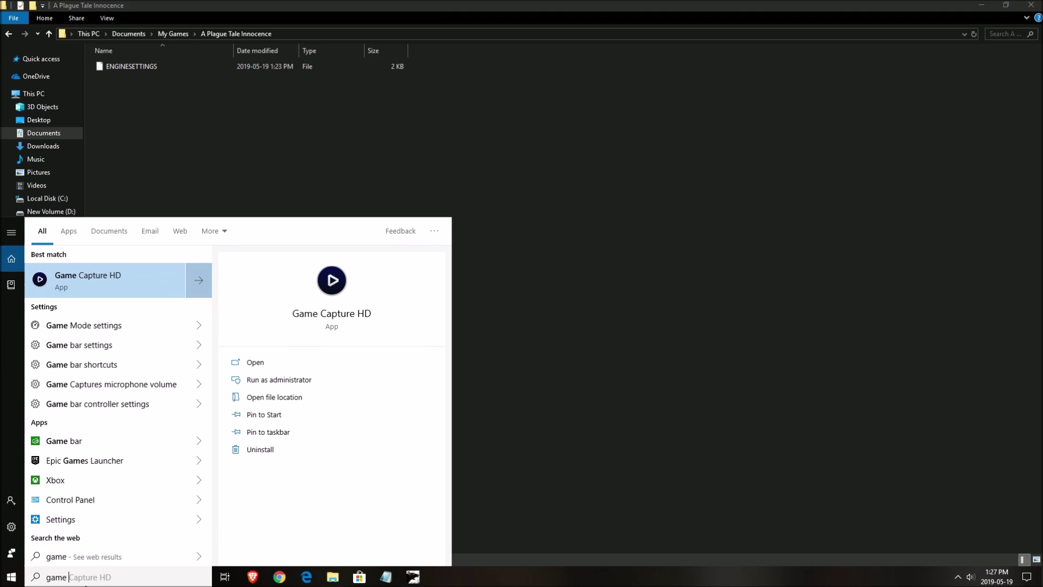
key("Return")
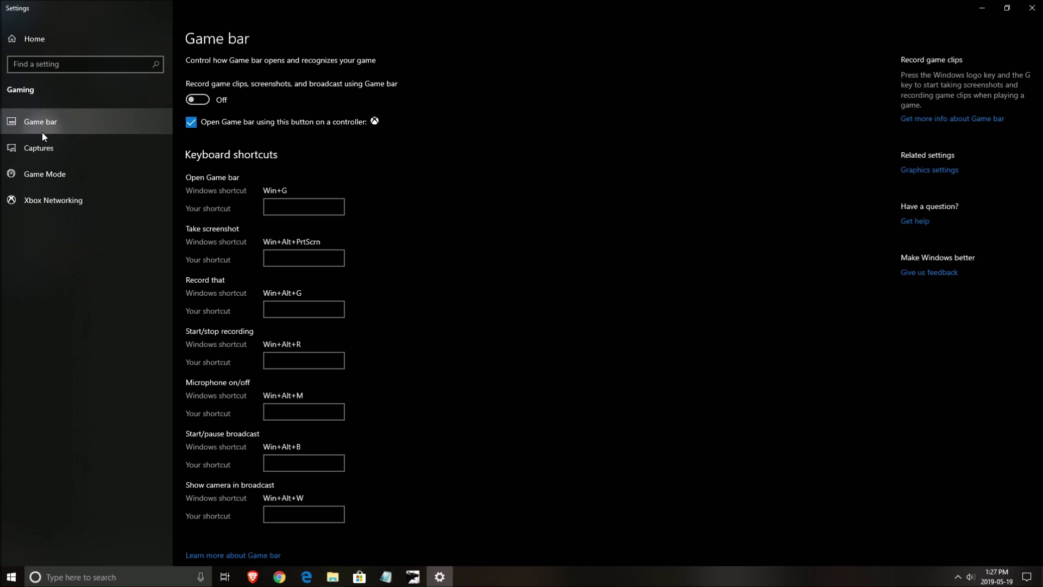
scroll(217, 130, "down", 1)
scroll(217, 135, "up", 1)
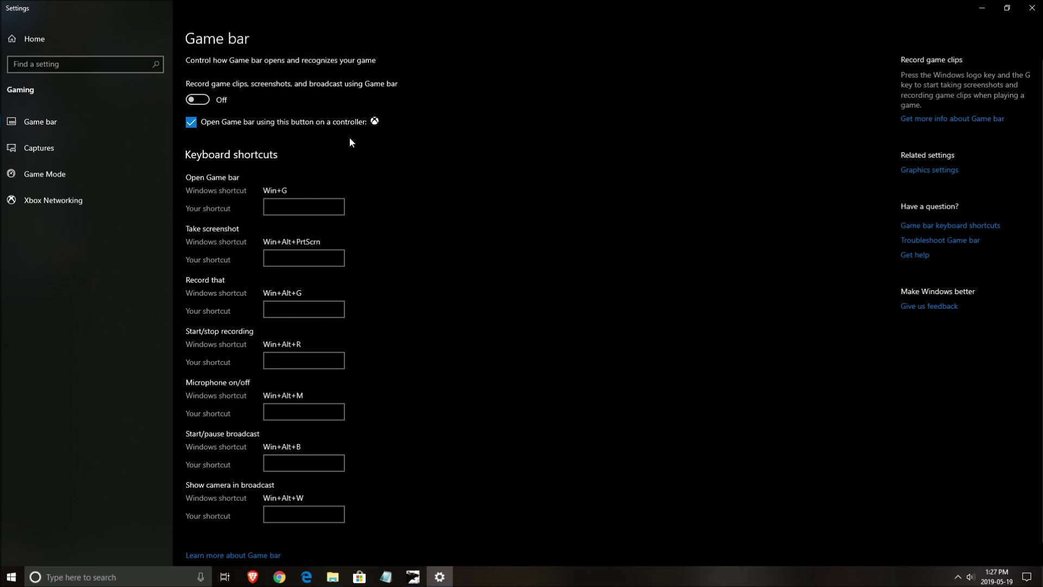
left_click(1032, 8)
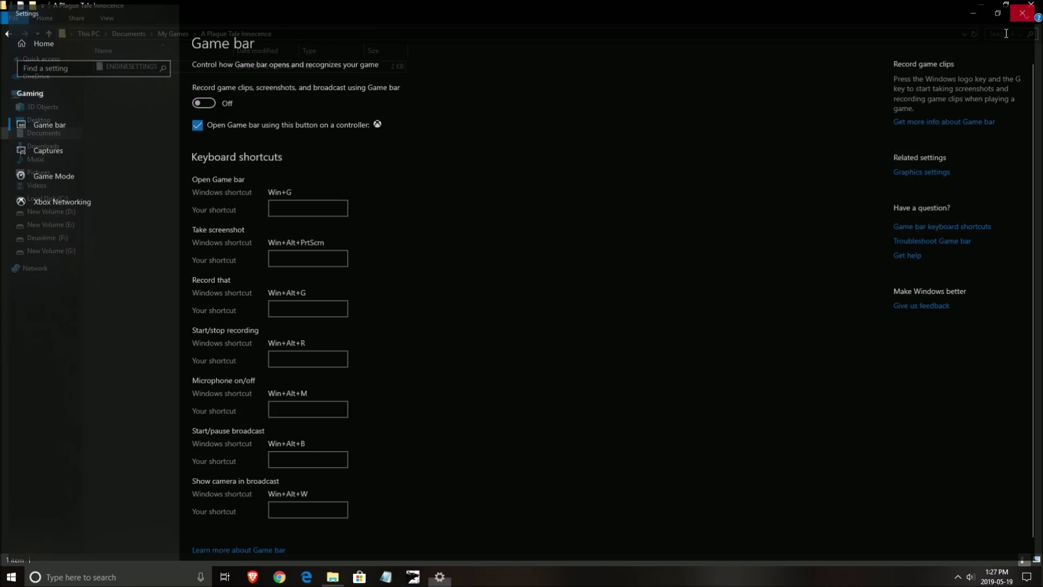
- Open Intelligent standby list cleaner, review its memory figures and purge conditions, and minimize it
left_click(959, 577)
double_click(936, 554)
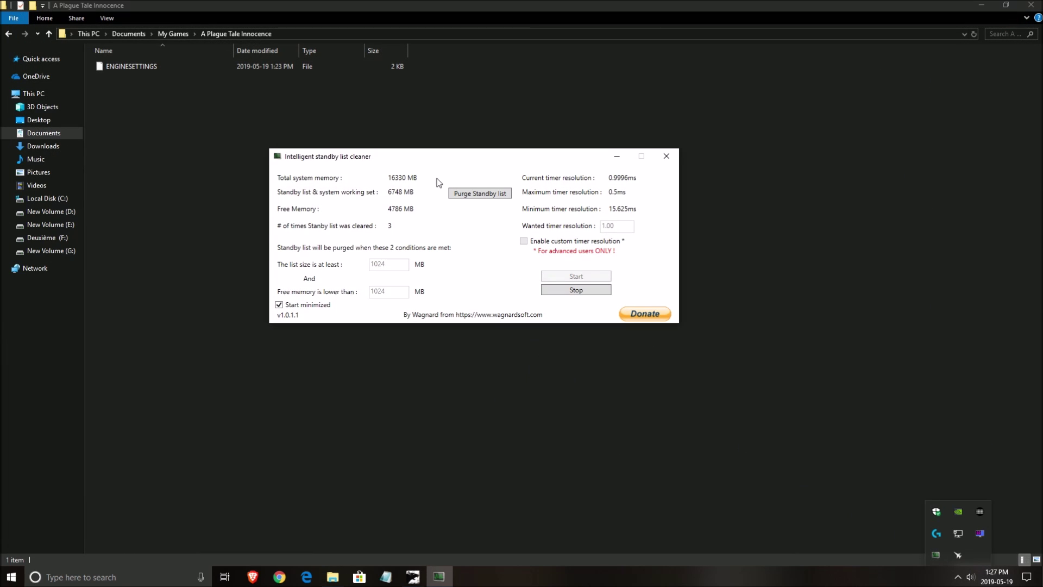
left_click(786, 428)
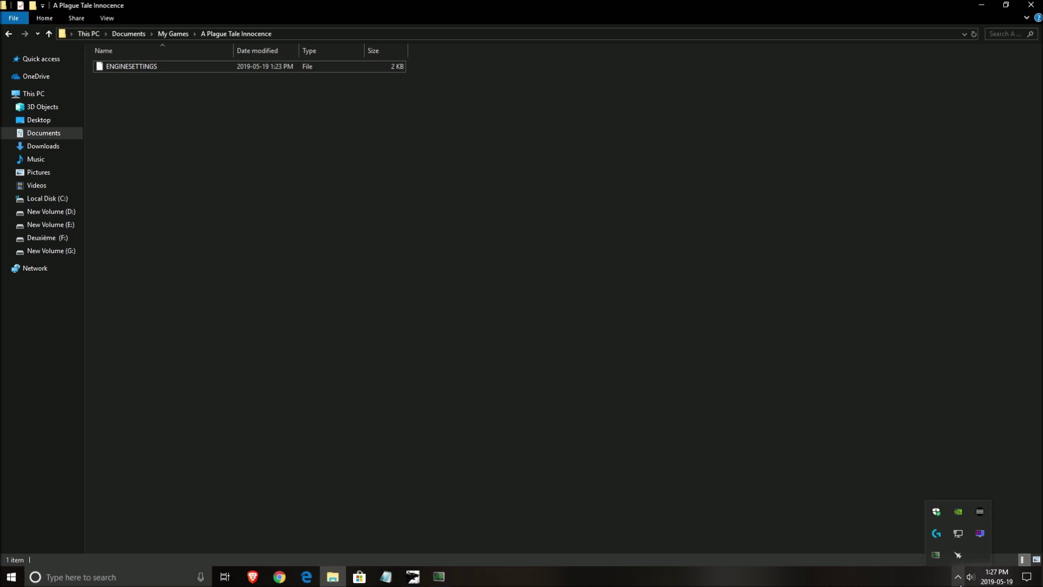
left_click(439, 577)
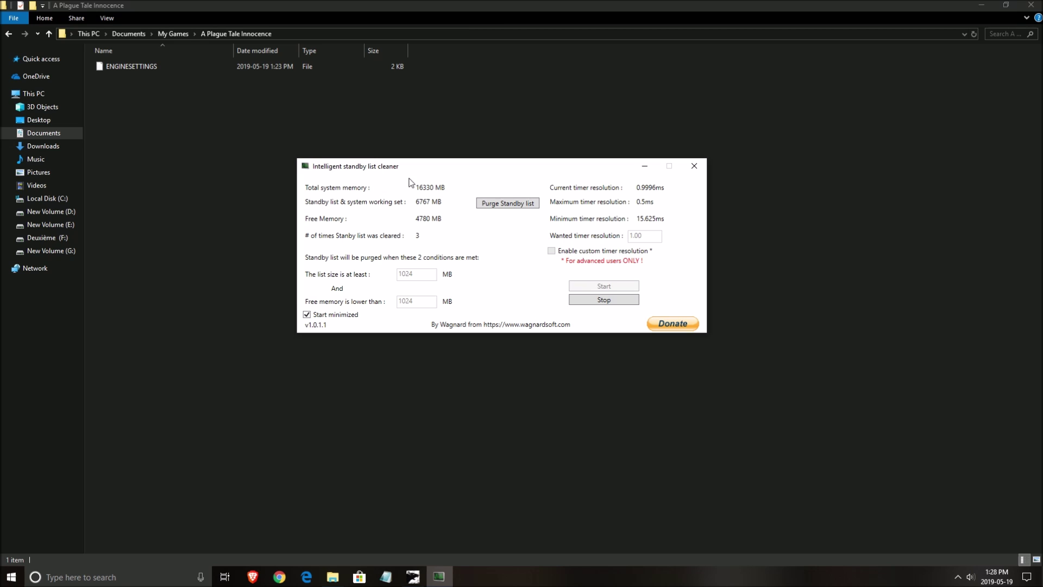
left_click(644, 166)
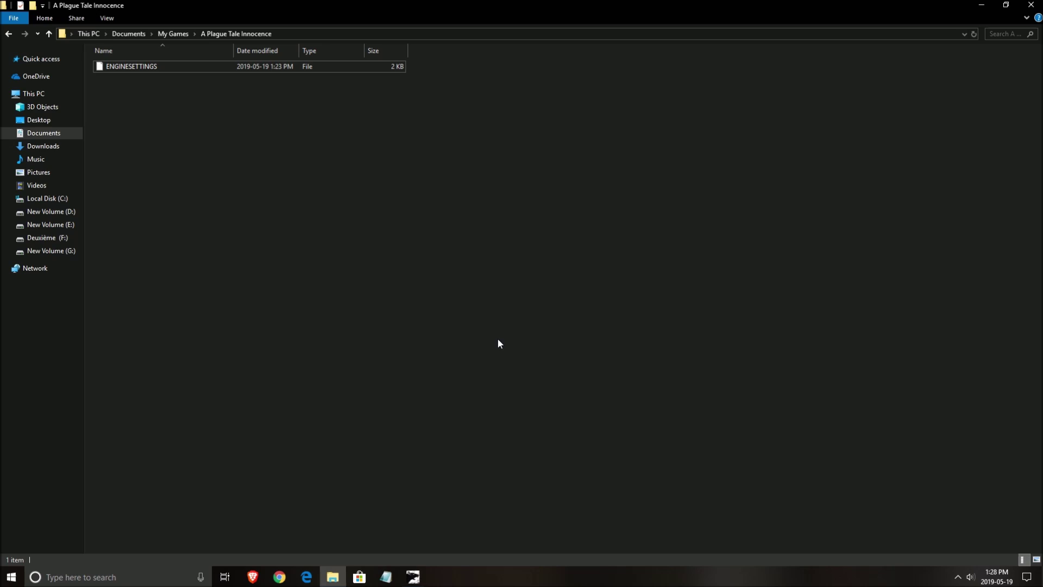
- Switch to the running game A Plague Tale Innocence and open the advanced graphics settings
left_click(413, 577)
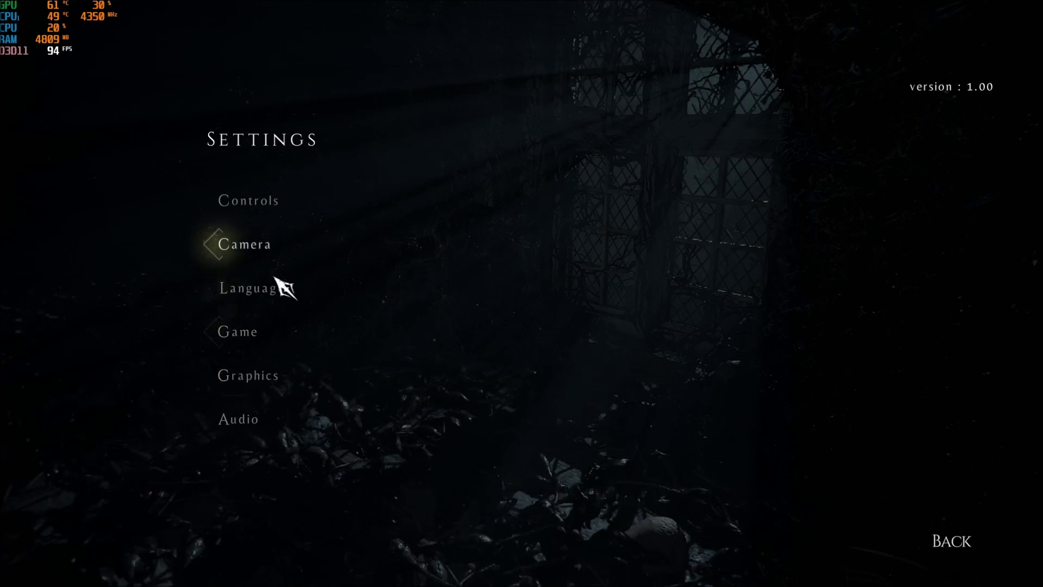
left_click(267, 381)
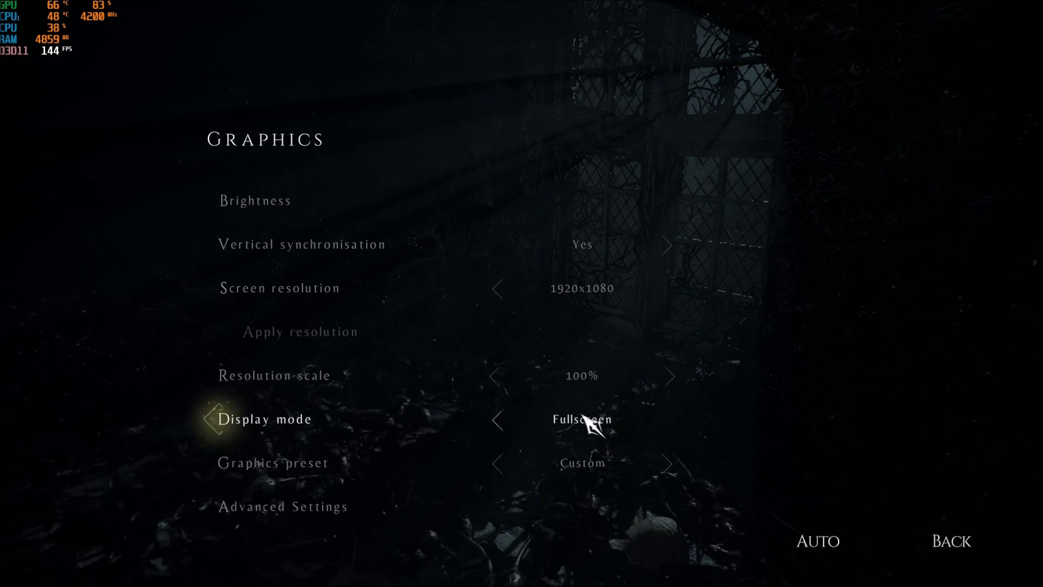
left_click(322, 521)
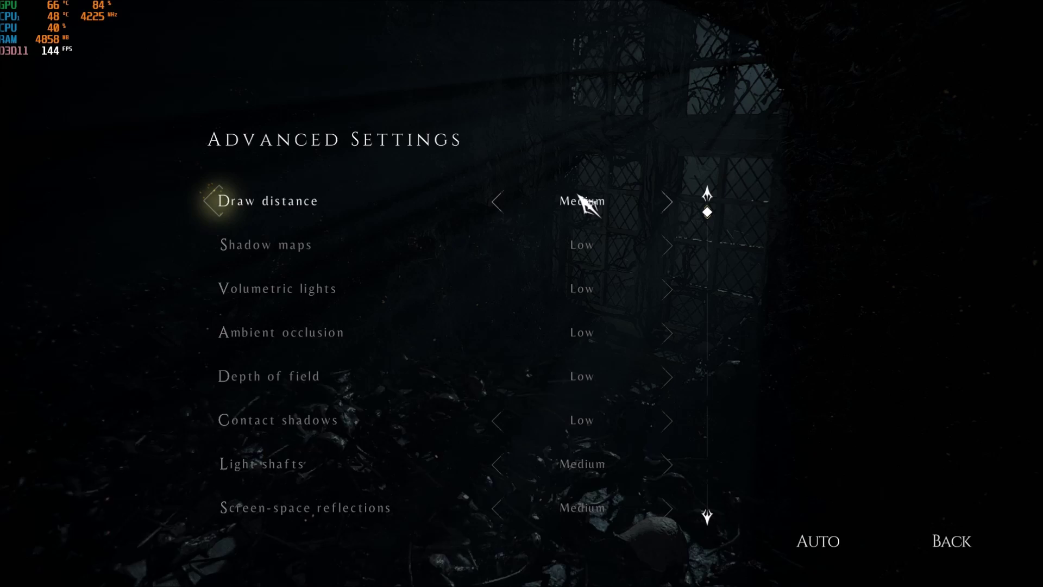
- Try the draw distance at Ultra and at Low, and set it back to Medium
left_click(659, 205)
left_click(660, 205)
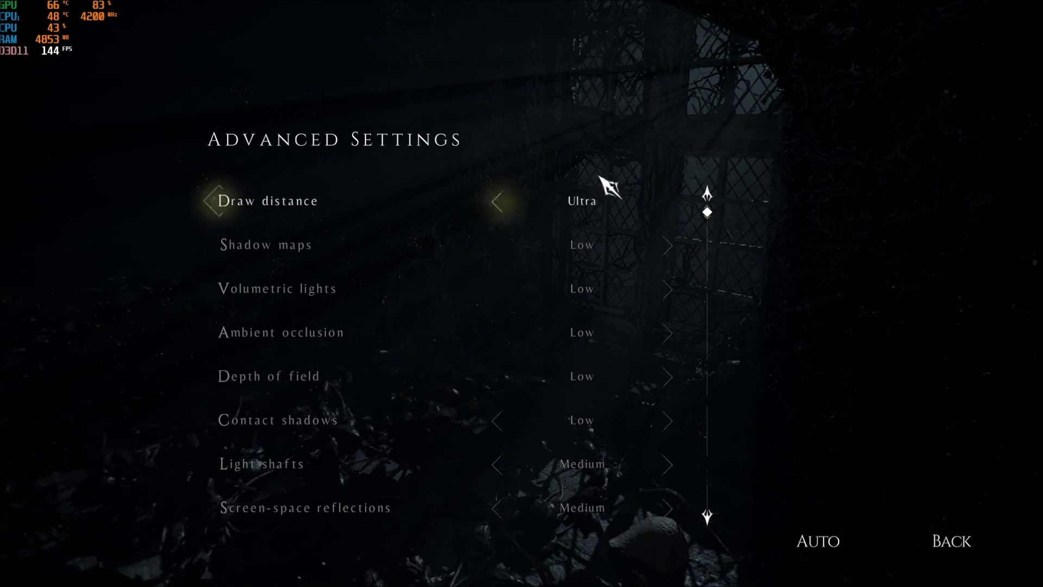
left_click(500, 205)
left_click(501, 205)
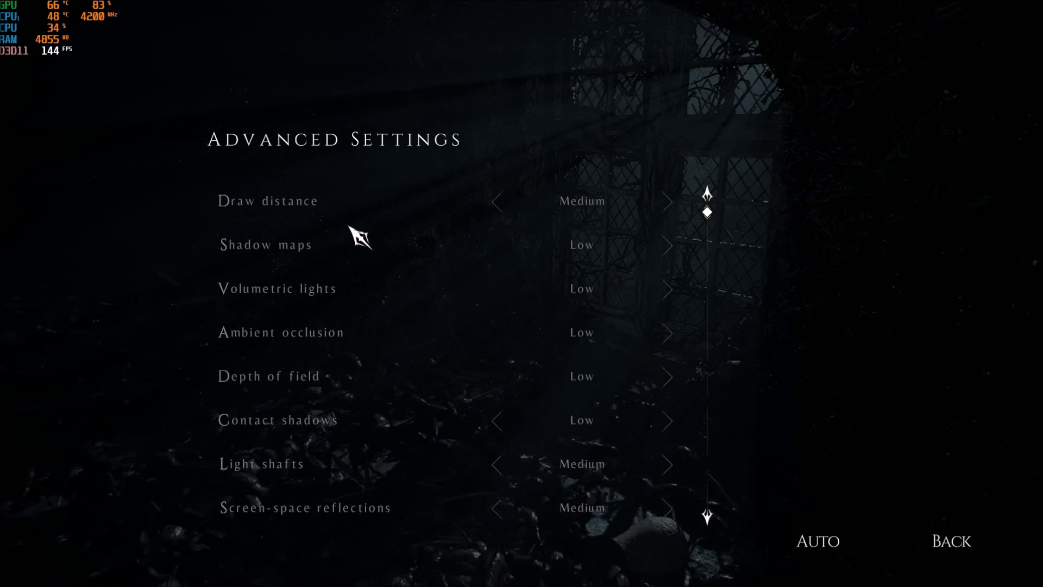
left_click(495, 205)
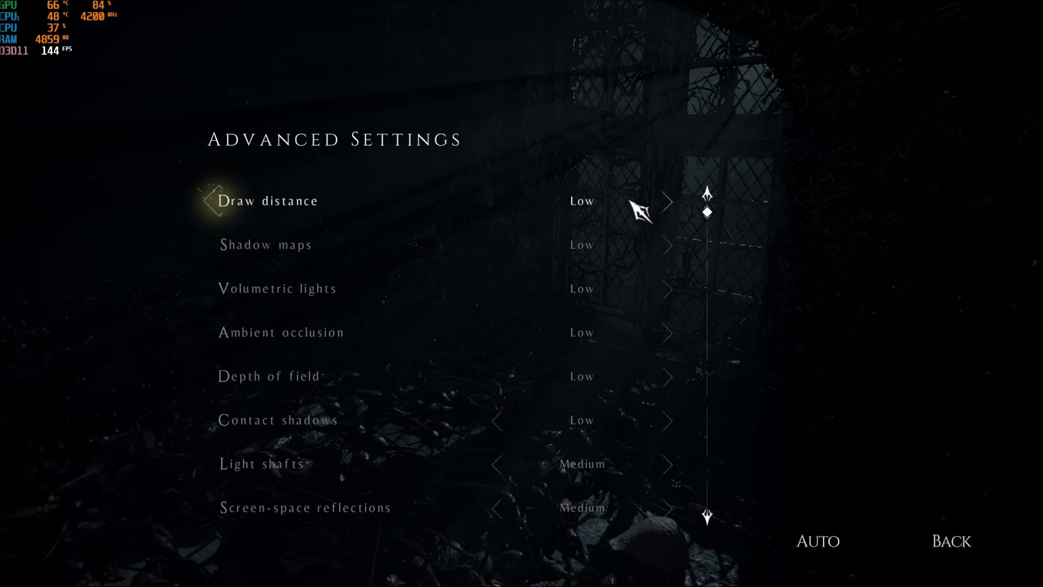
left_click(647, 214)
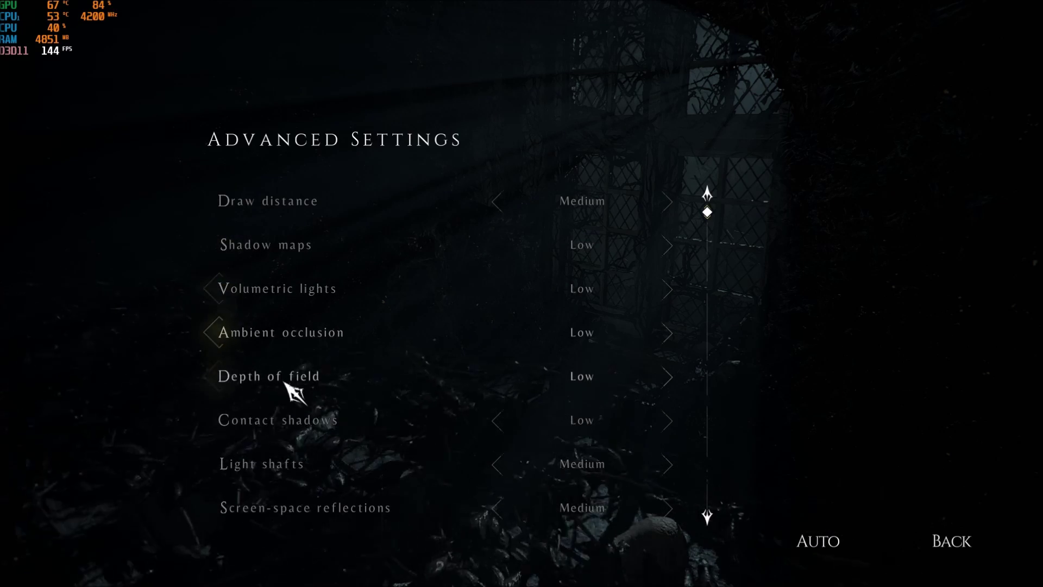
- Try screen-space reflections at Ultra and set them back to Medium
scroll(401, 333, "down", 3)
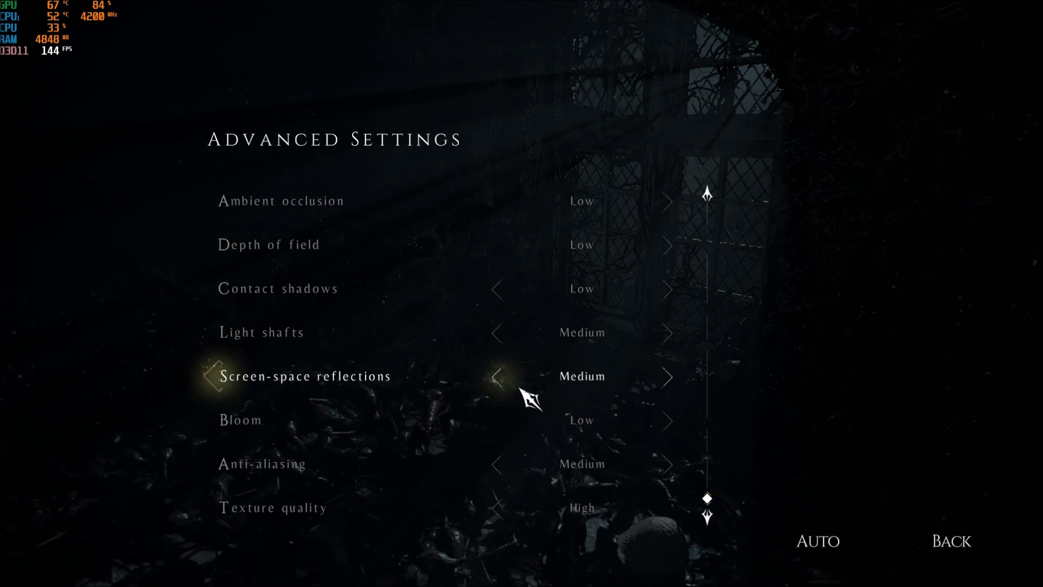
left_click(667, 376)
left_click(667, 376)
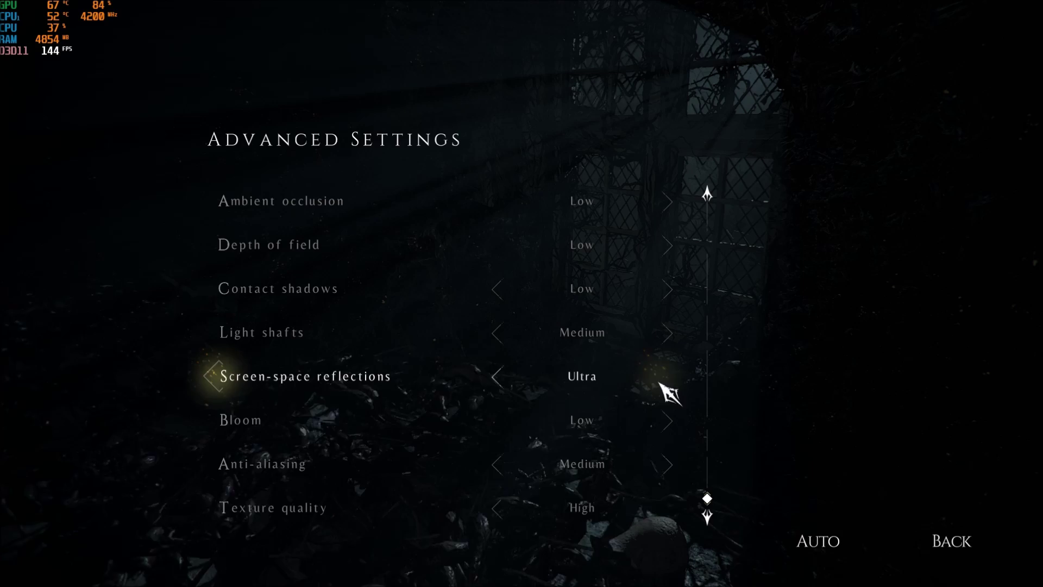
left_click(497, 376)
left_click(497, 376)
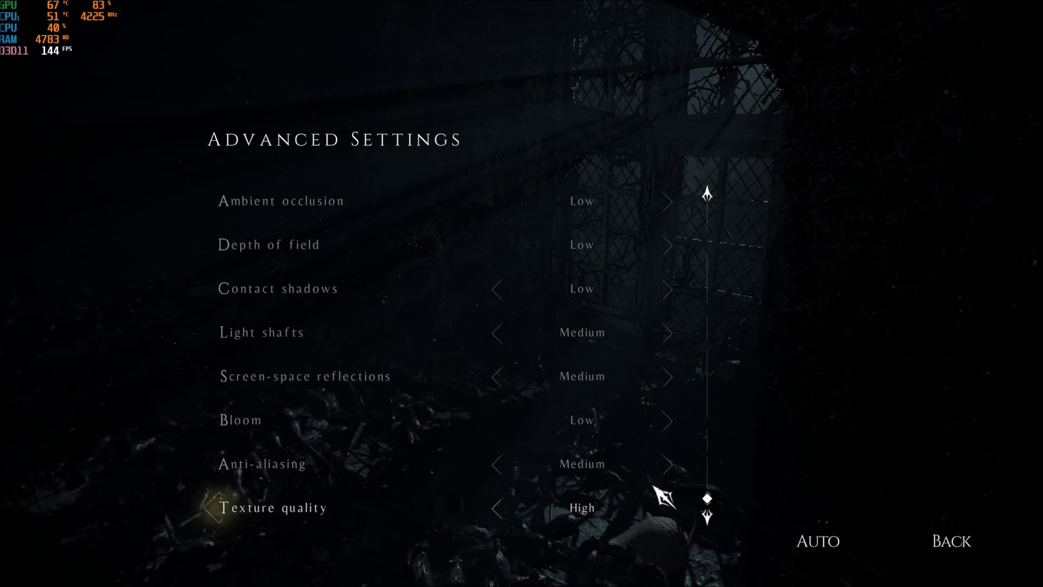
- Try other anti-aliasing levels and return the setting to Medium
left_click(668, 465)
left_click(496, 464)
left_click(494, 464)
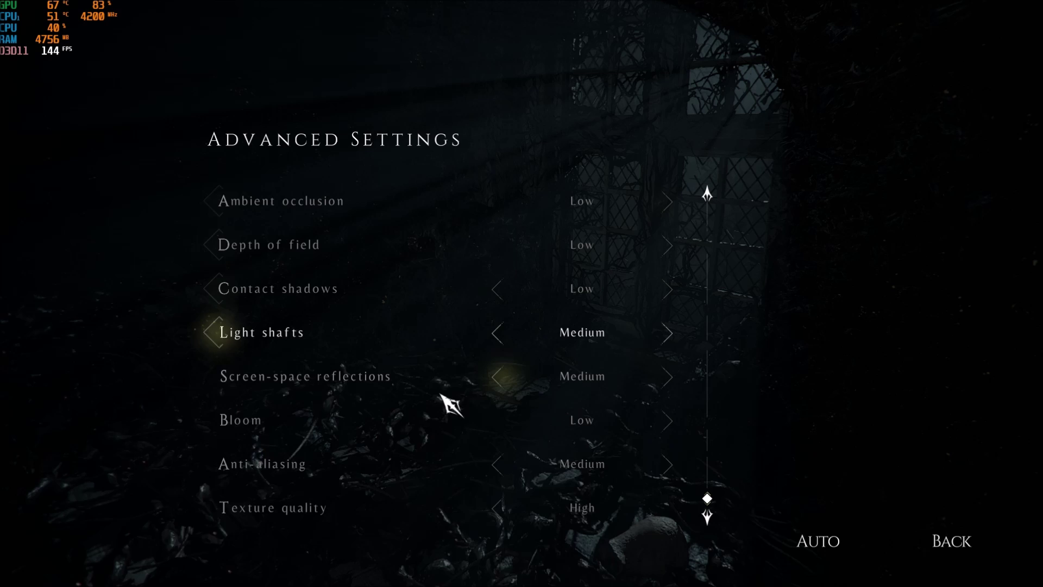
- Switch from the game to its My Games folder and open the ENGINESETTINGS file in Notepad++
left_click(980, 520)
key("alt+Tab")
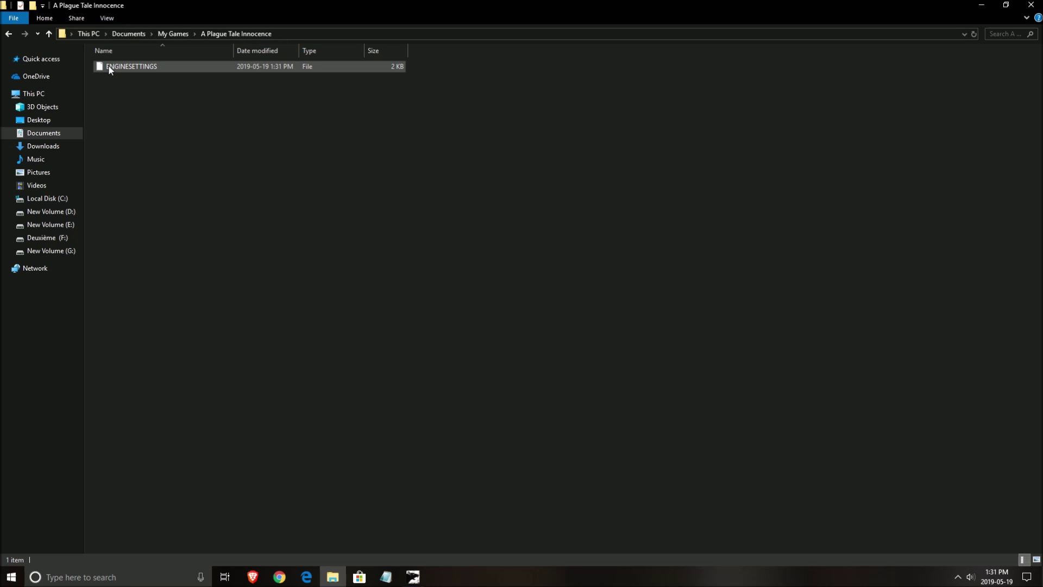
left_click(152, 67)
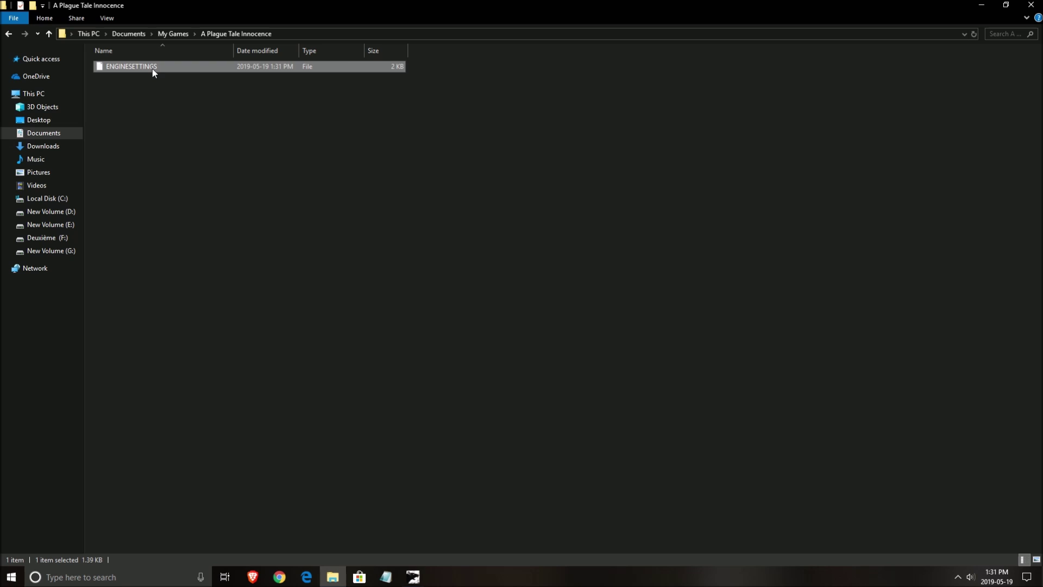
right_click(152, 68)
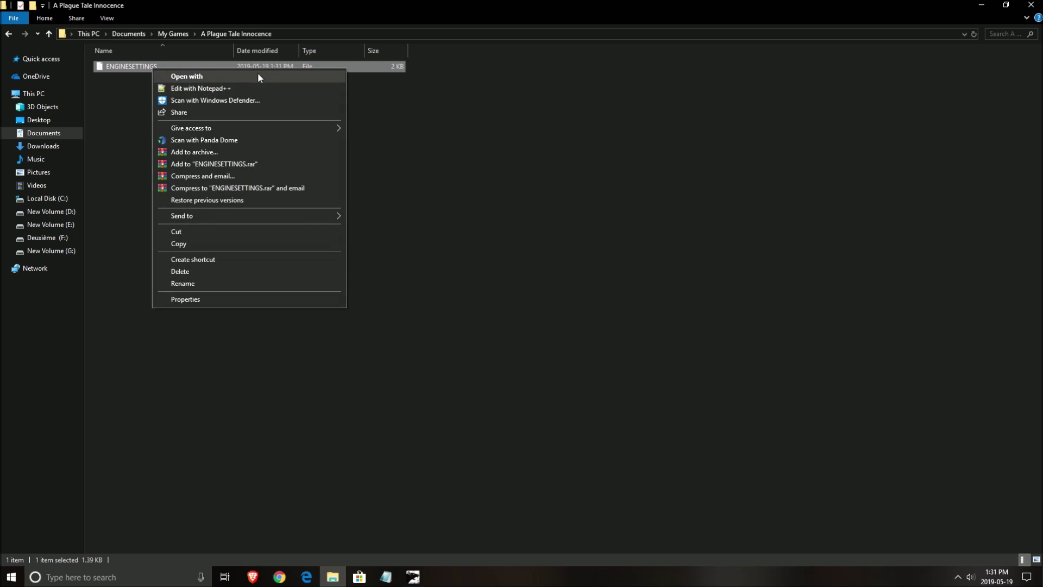
left_click(223, 88)
- Look through the ENGINESETTINGS file and examine the Video section's adapter, resolution, scaling, VSync and texture entries
scroll(353, 235, "up", 8)
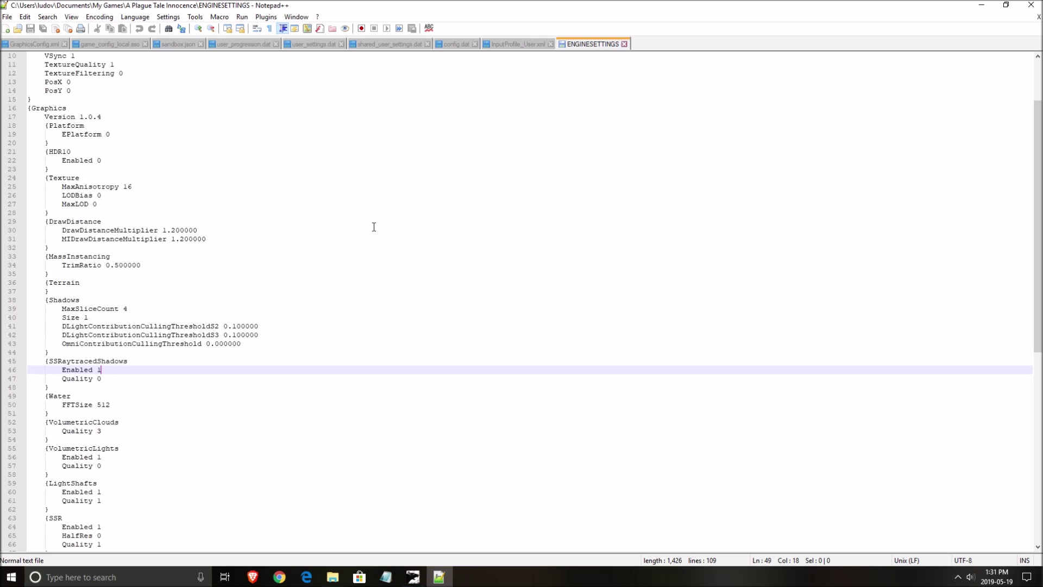
scroll(285, 173, "down", 17)
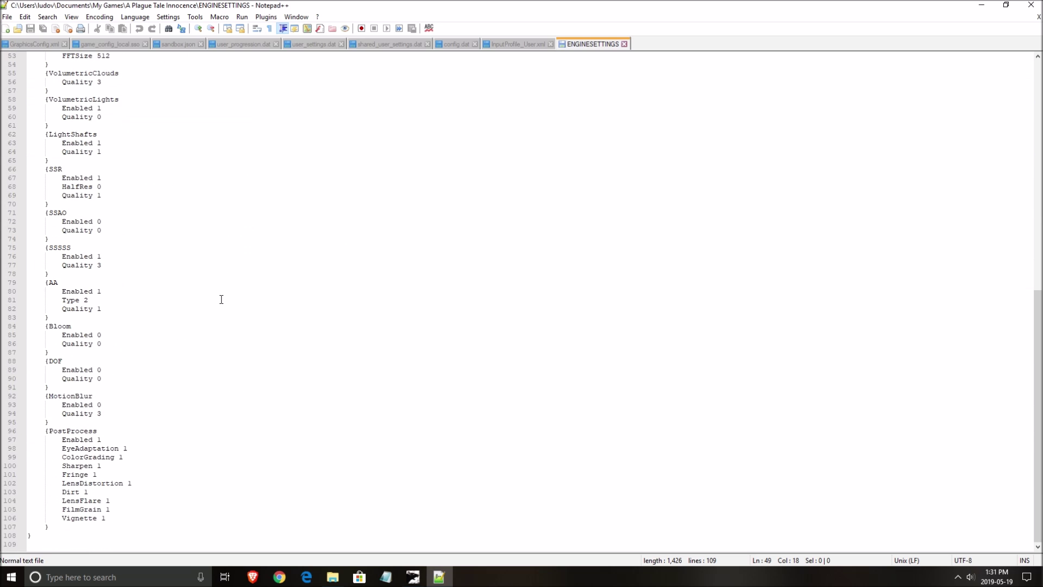
scroll(223, 287, "up", 11)
scroll(245, 291, "up", 7)
left_click(317, 187)
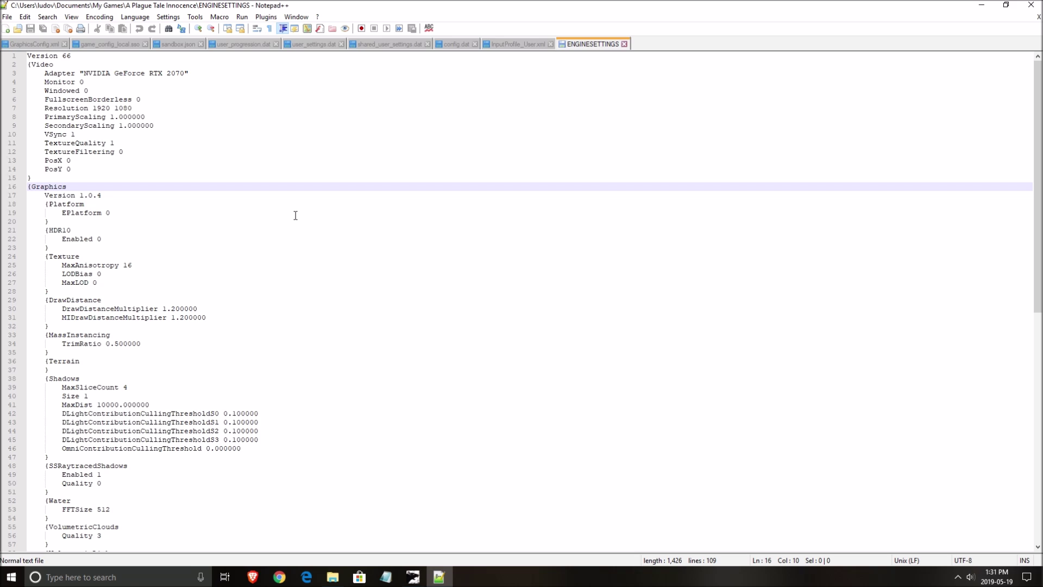
left_click(140, 144)
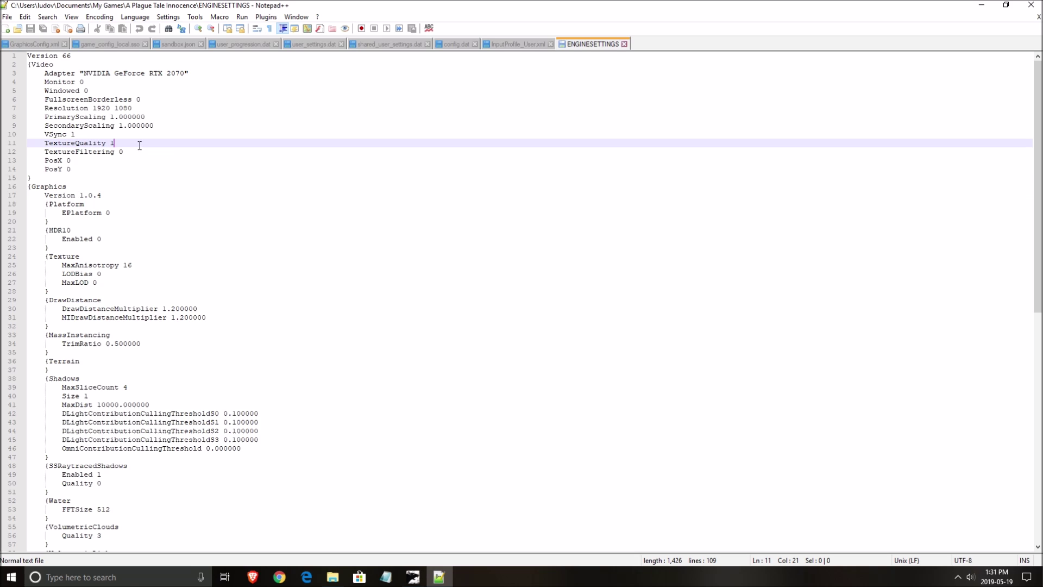
left_click(119, 108)
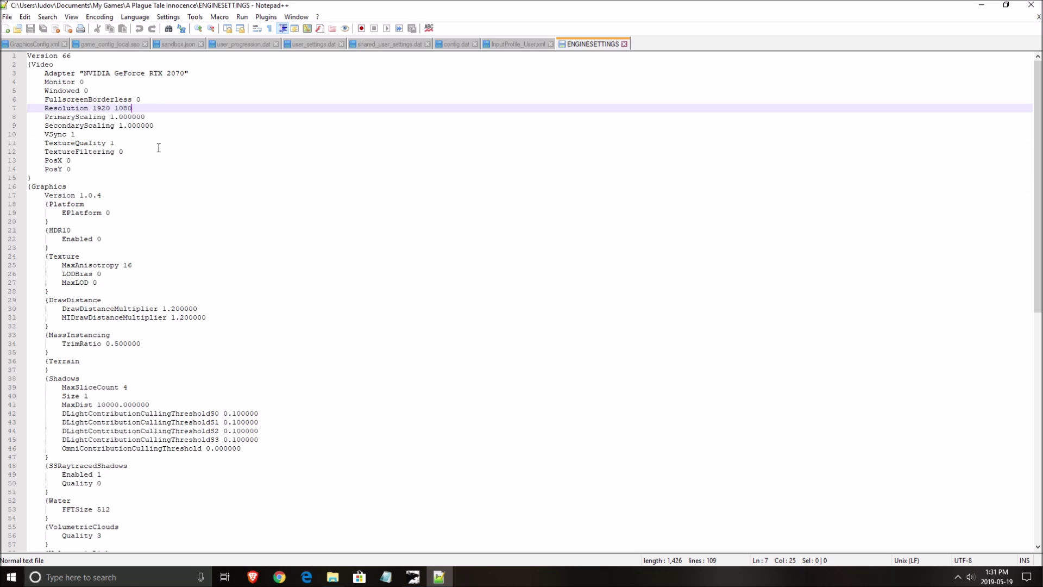
left_click_drag(45, 73, 228, 146)
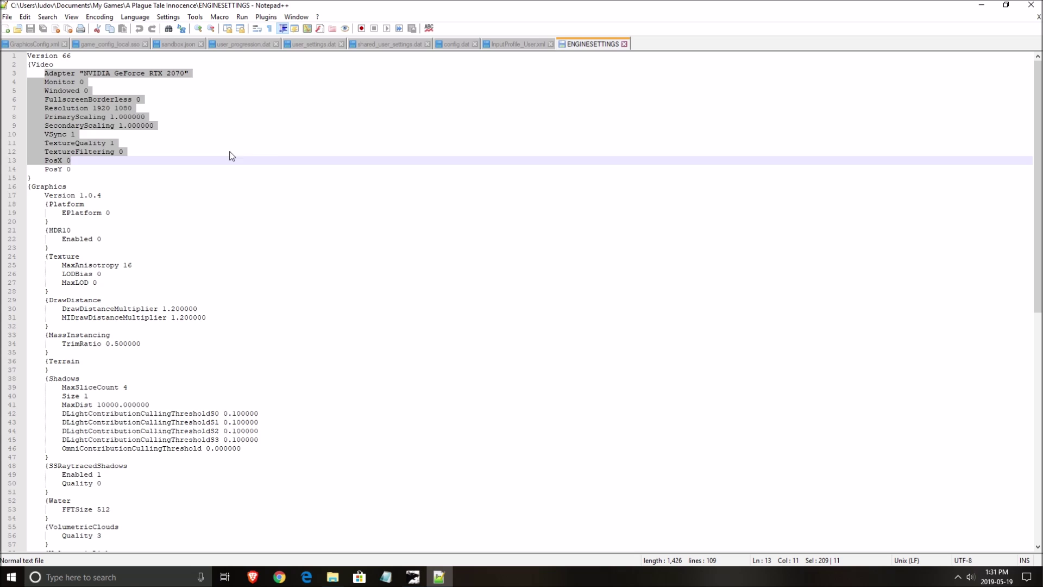
left_click(228, 146)
- Examine the HDR10 and DrawDistance sections of the ENGINESETTINGS file, including the draw distance multipliers
scroll(203, 221, "down", 4)
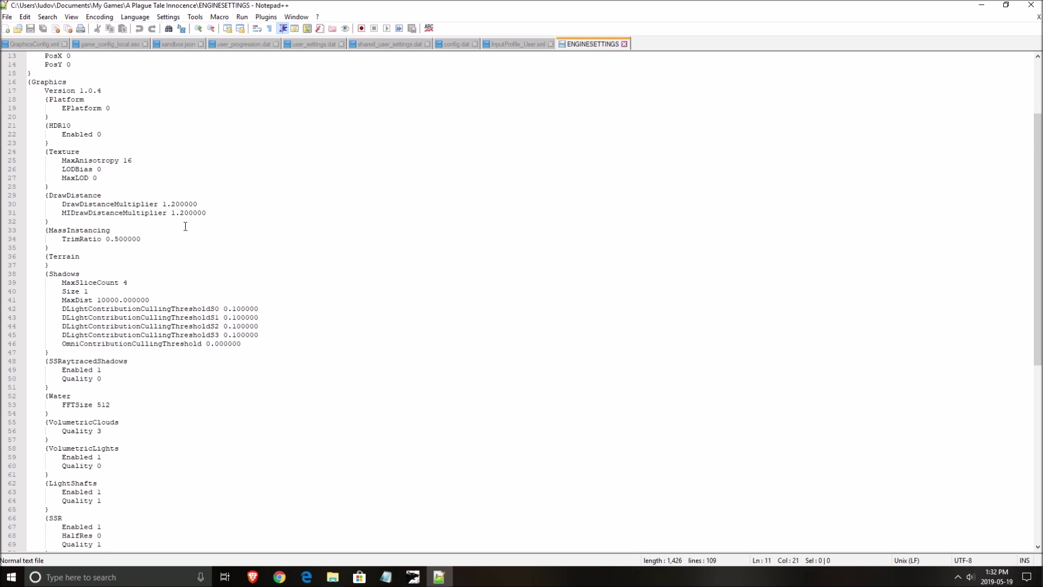
left_click(114, 137)
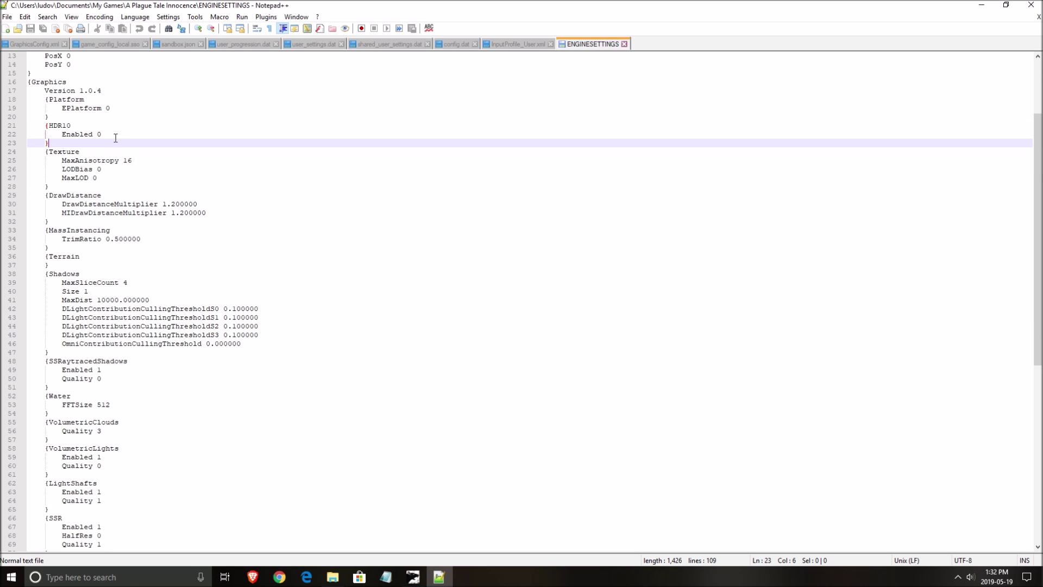
left_click(112, 135)
left_click(53, 125)
left_click(114, 137)
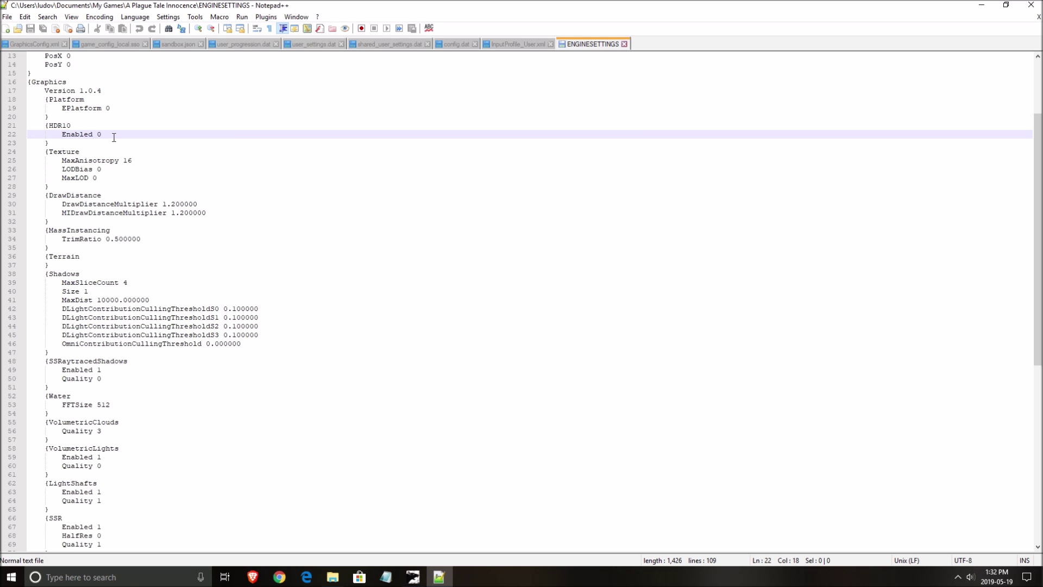
scroll(108, 162, "down", 1)
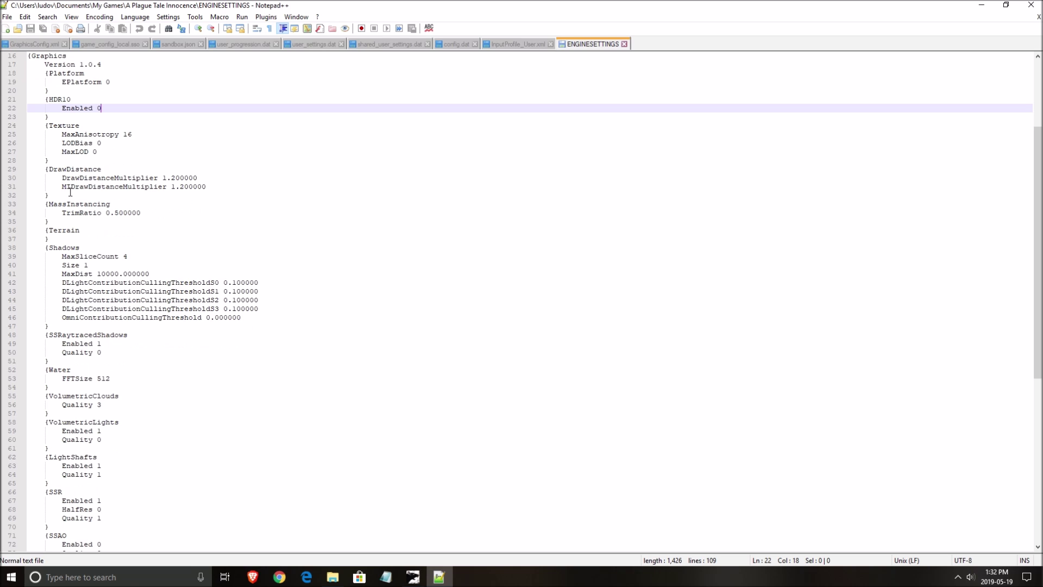
left_click(102, 177)
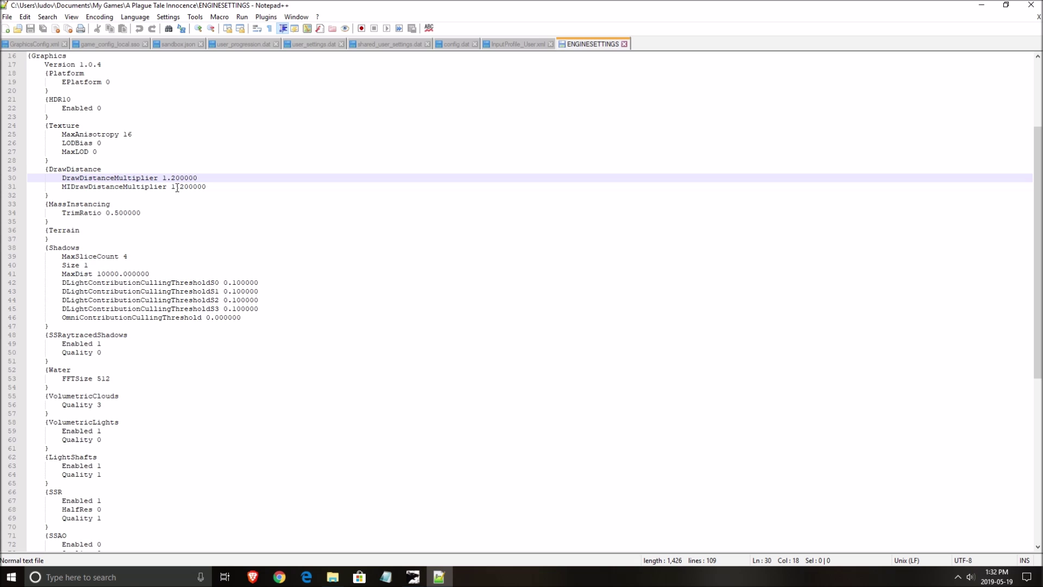
- Disable screen-space raytraced shadows by setting Enabled to 0 in the SSRaytracedShadows section
scroll(199, 258, "down", 5)
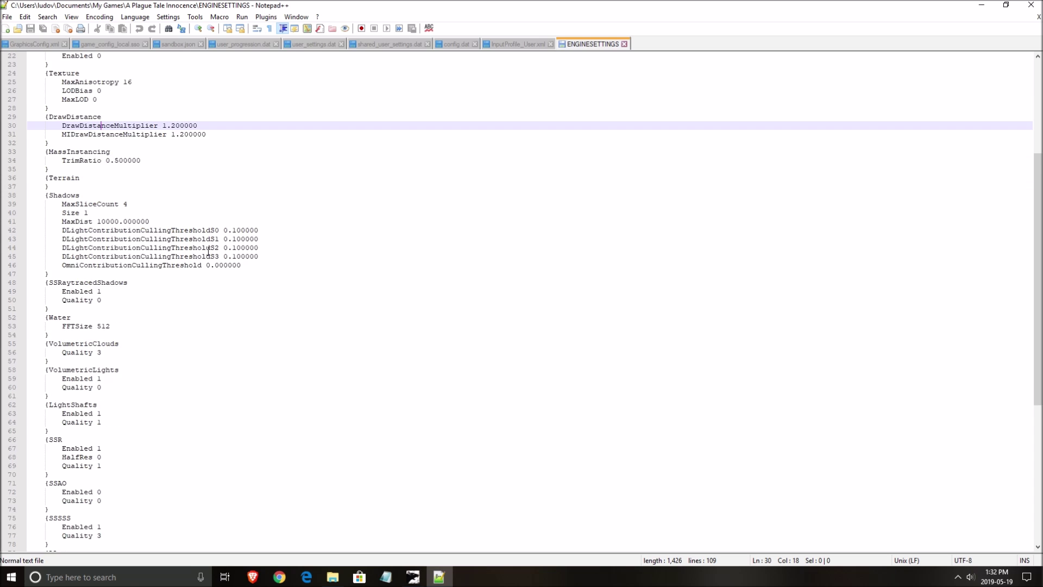
scroll(198, 258, "down", 2)
left_click(75, 160)
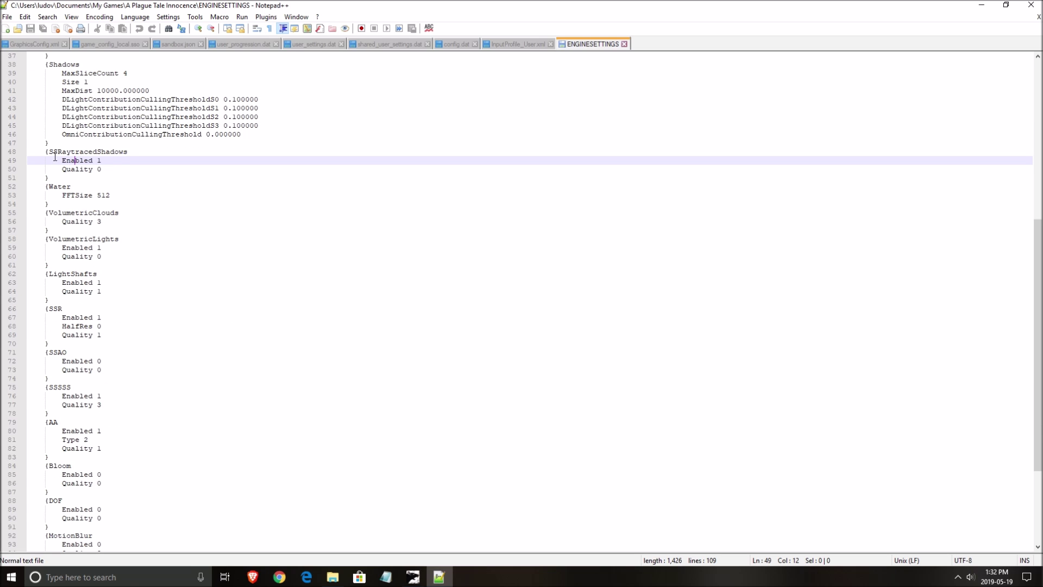
left_click(109, 159)
key("BackSpace")
type("0")
left_click(182, 166)
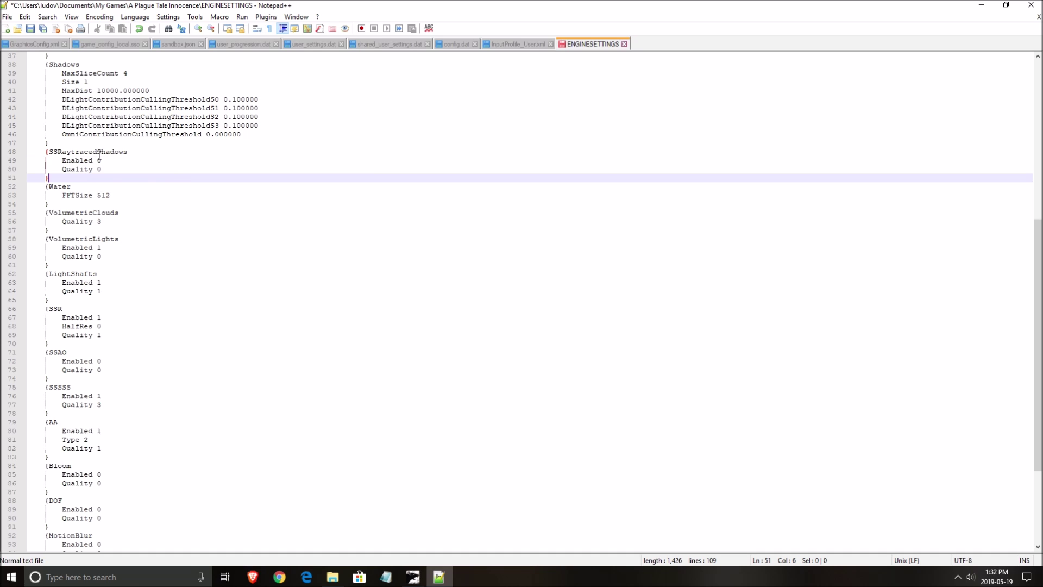
left_click(94, 160)
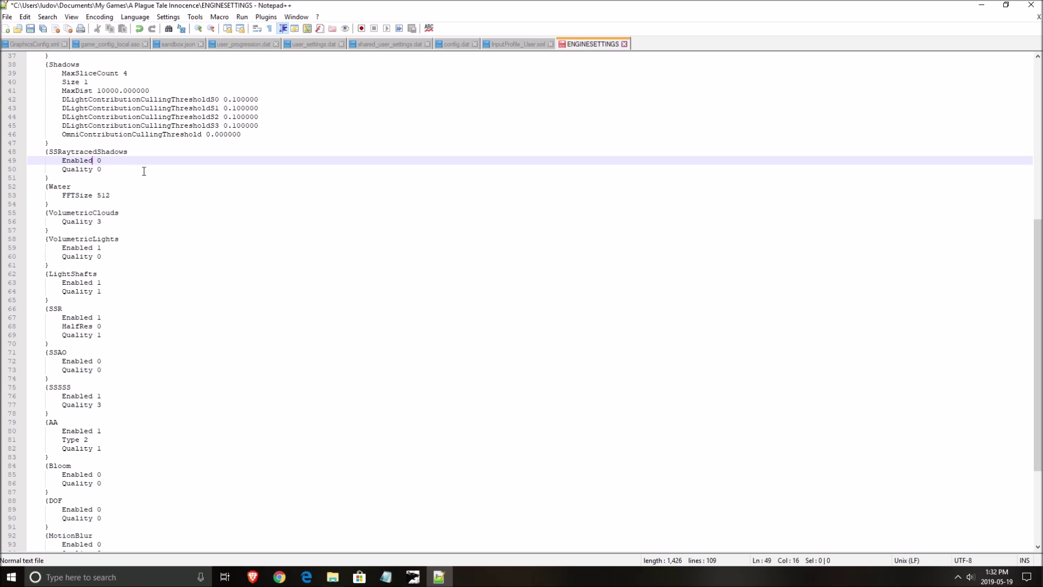
- Set Quality to 1 in the VolumetricClouds section
scroll(104, 144, "down", 1)
left_click(122, 197)
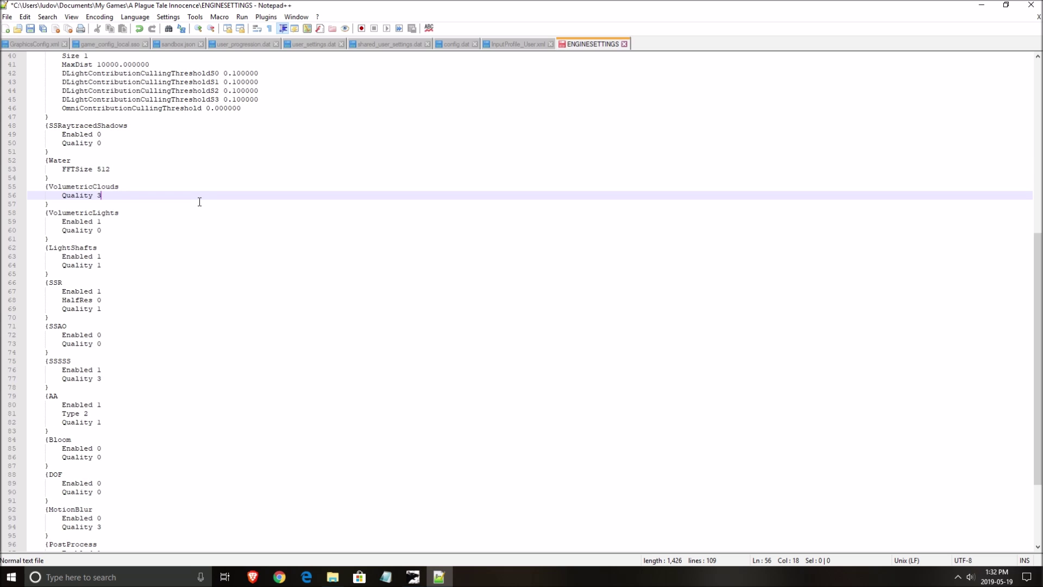
key("BackSpace")
type("12")
key("BackSpace")
- Examine the sections from VolumetricLights through SSR, SSAO, Bloom and DOF to MotionBlur
key("Down")
key("Down")
key("Down")
scroll(140, 271, "down", 1)
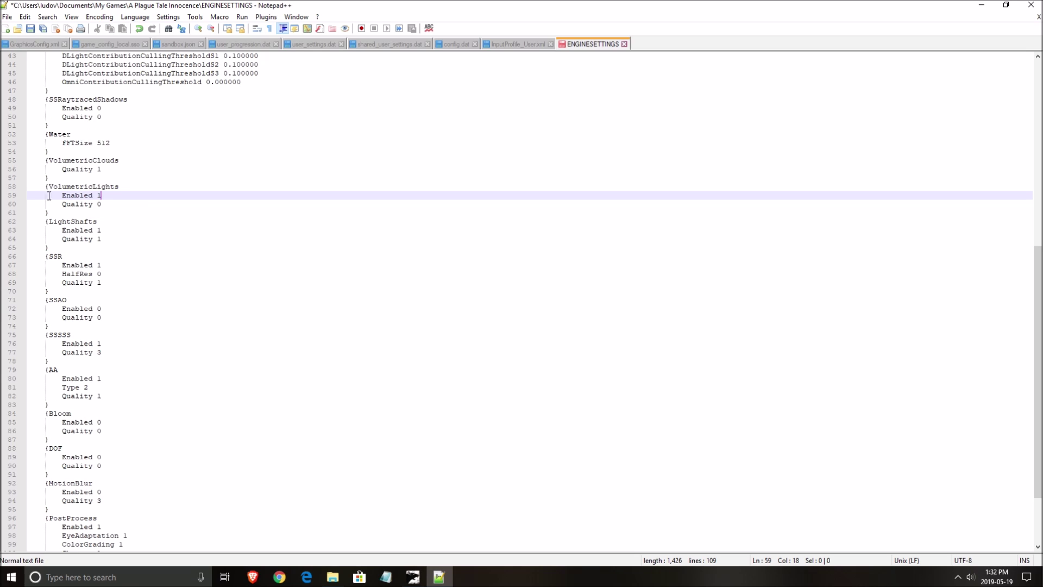
scroll(151, 260, "down", 1)
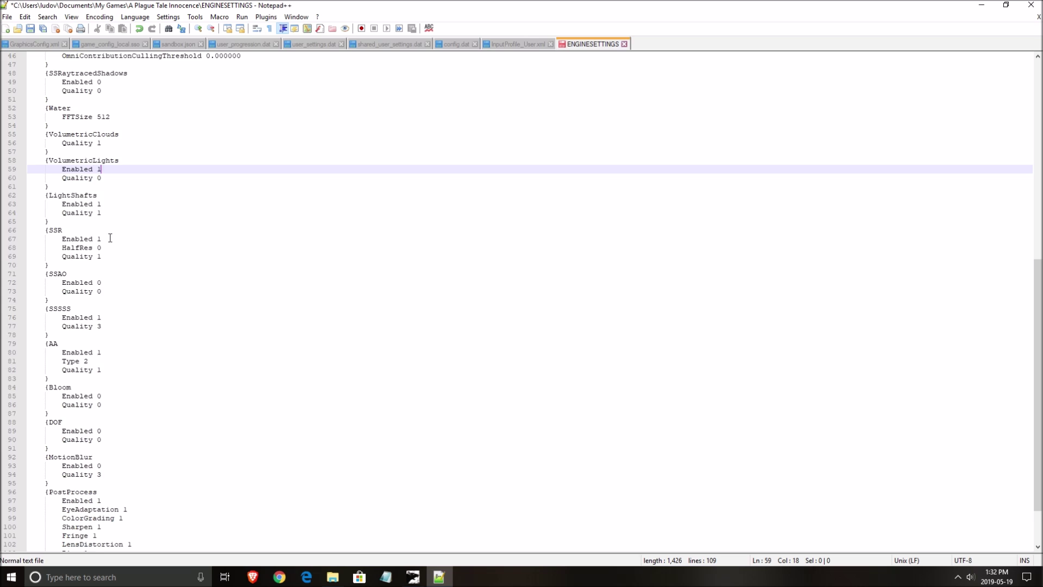
scroll(114, 242, "down", 2)
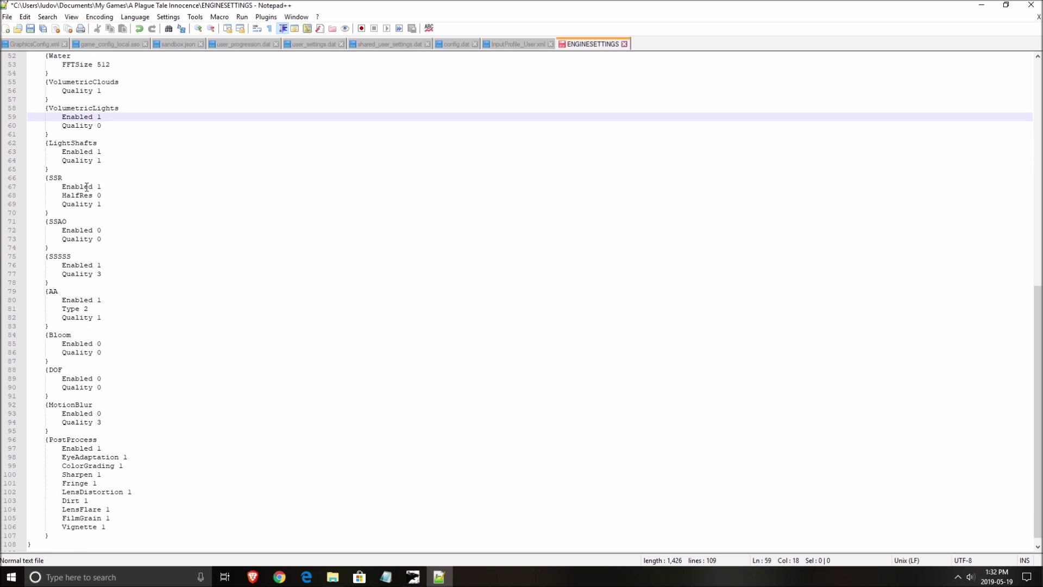
left_click(116, 230)
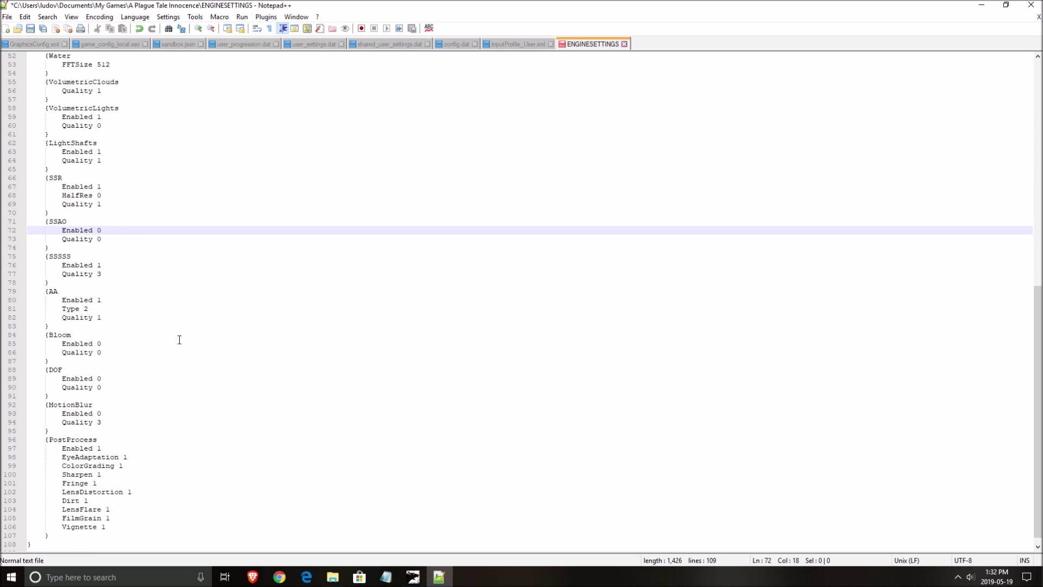
left_click(59, 339)
left_click(57, 370)
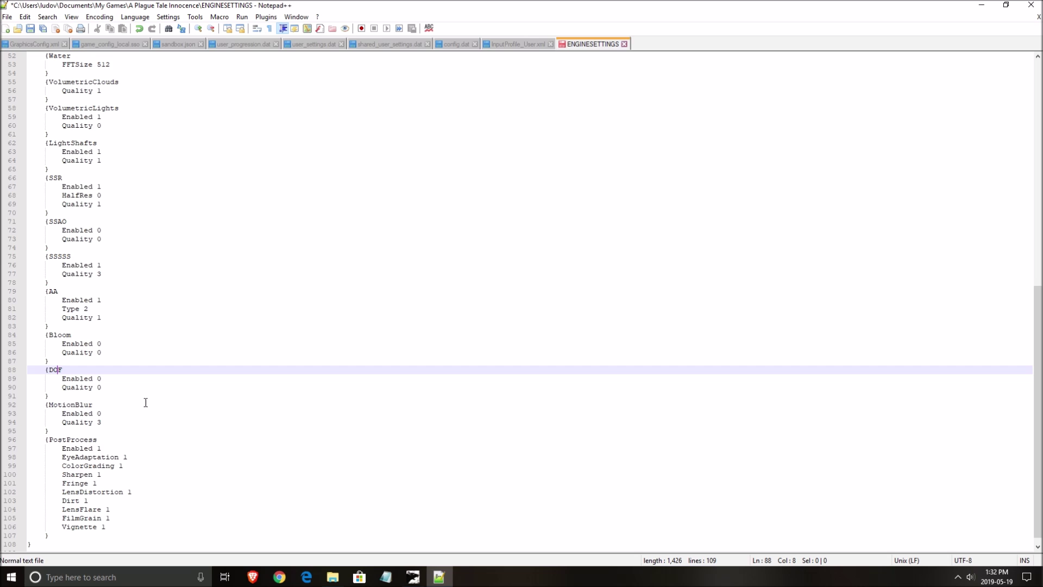
scroll(139, 403, "down", 1)
left_click(79, 396)
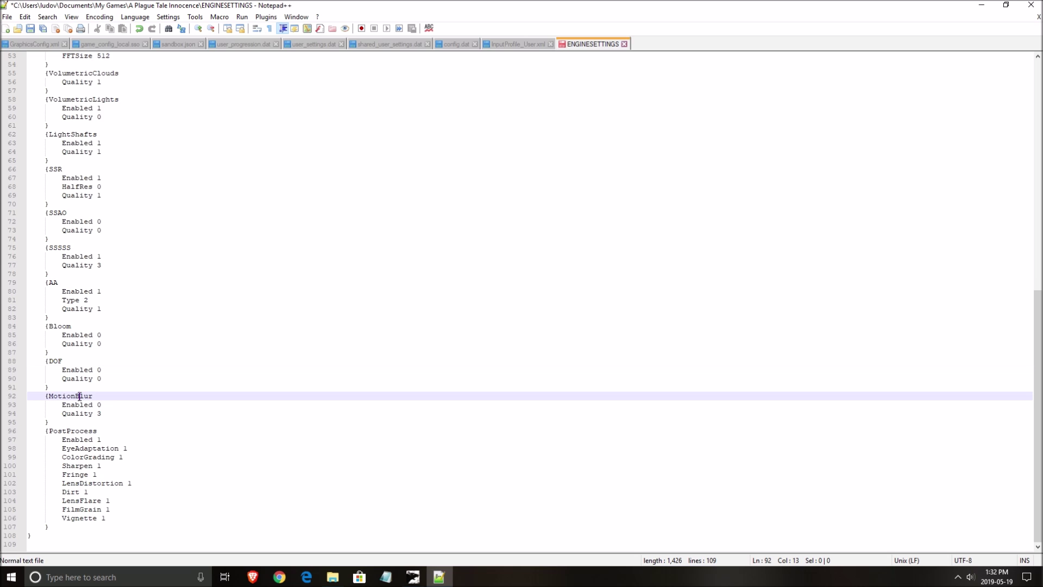
left_click(112, 414)
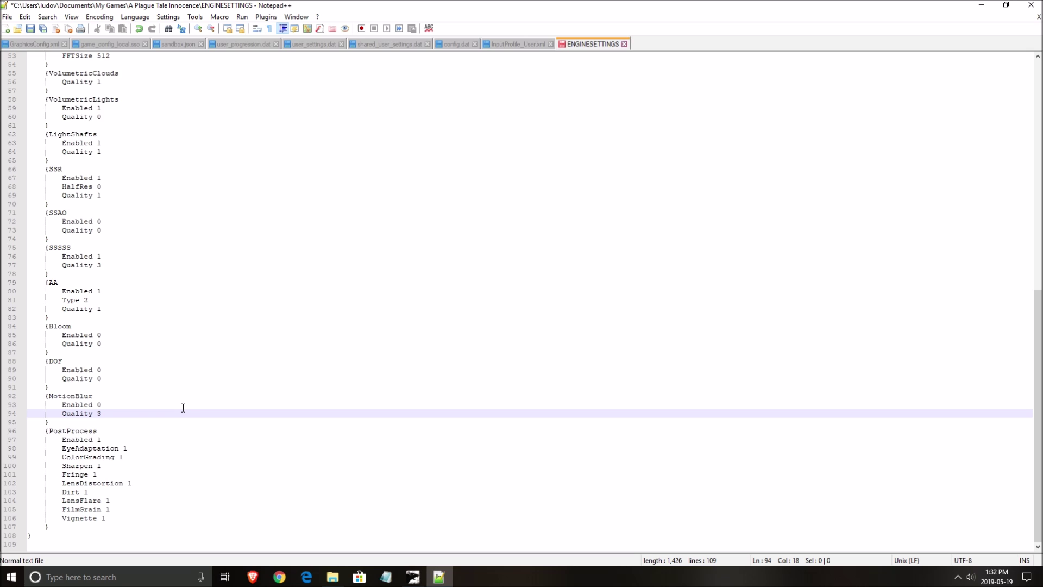
- Examine the PostProcess section's entries, including LensDistortion, Dirt, LensFlare, FilmGrain and Vignette, and return to the start of the file
left_click(140, 430)
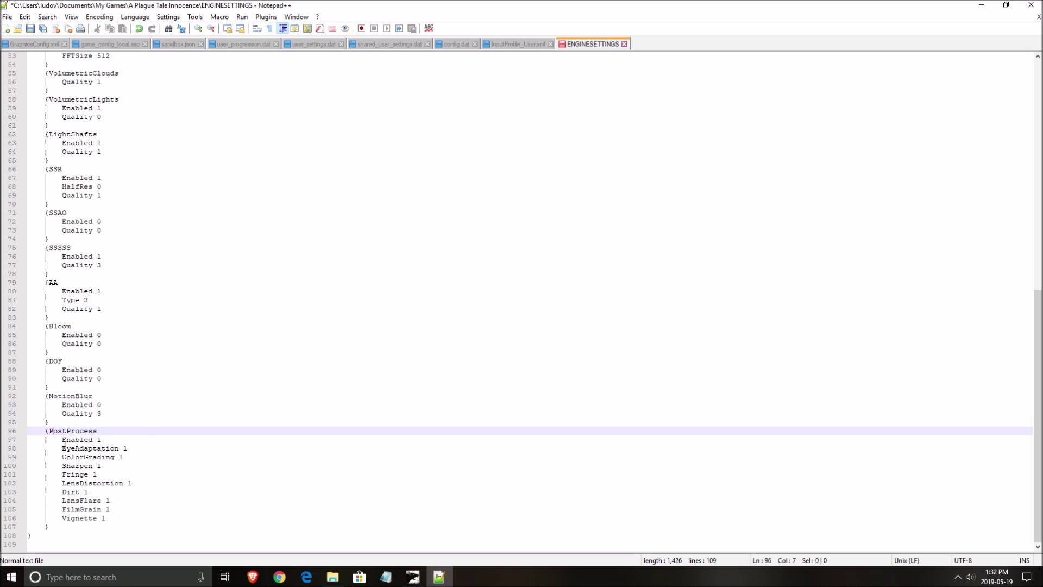
left_click(120, 495)
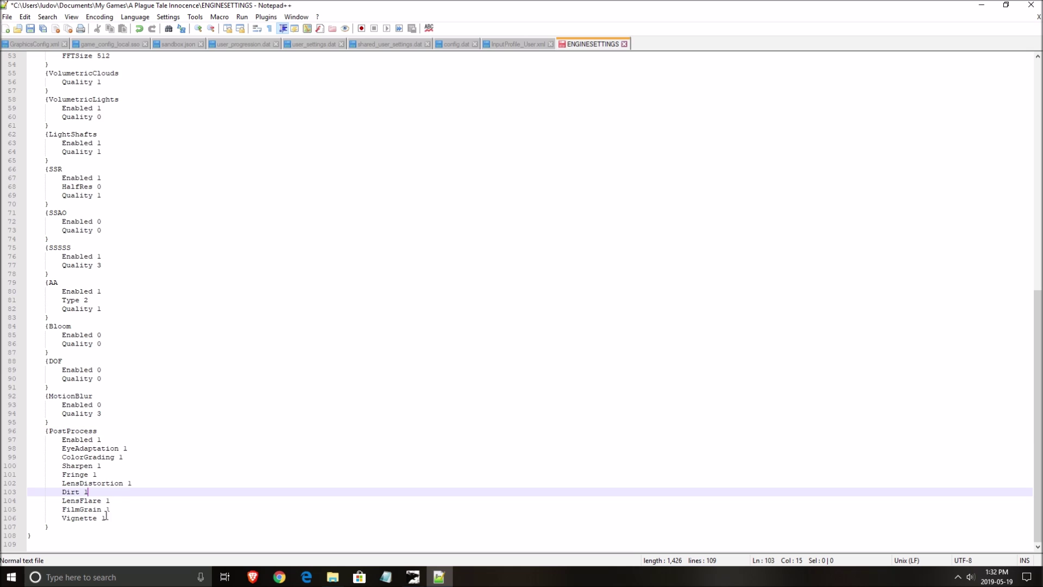
left_click(121, 501)
left_click(161, 510)
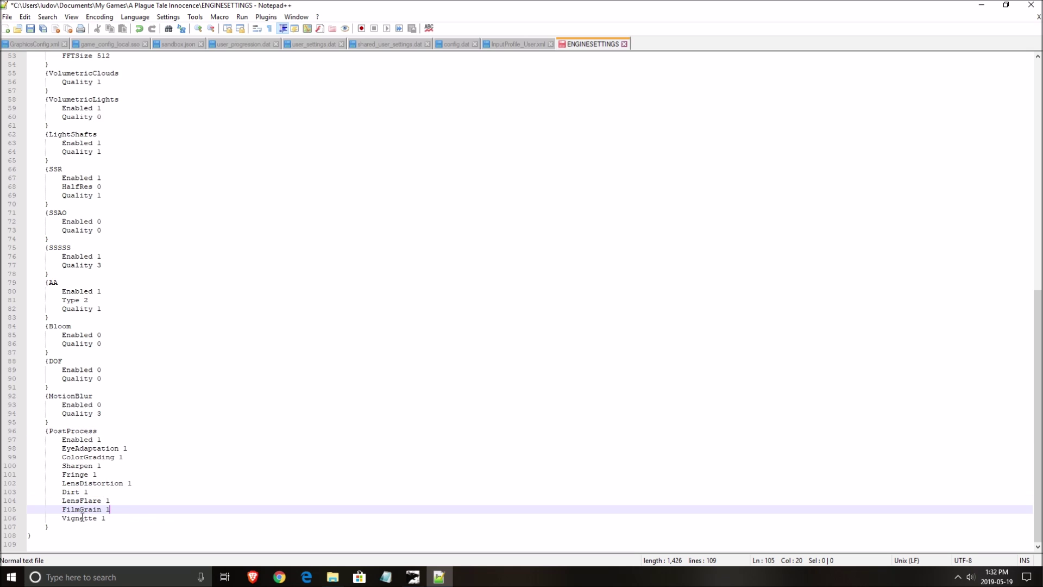
double_click(68, 500)
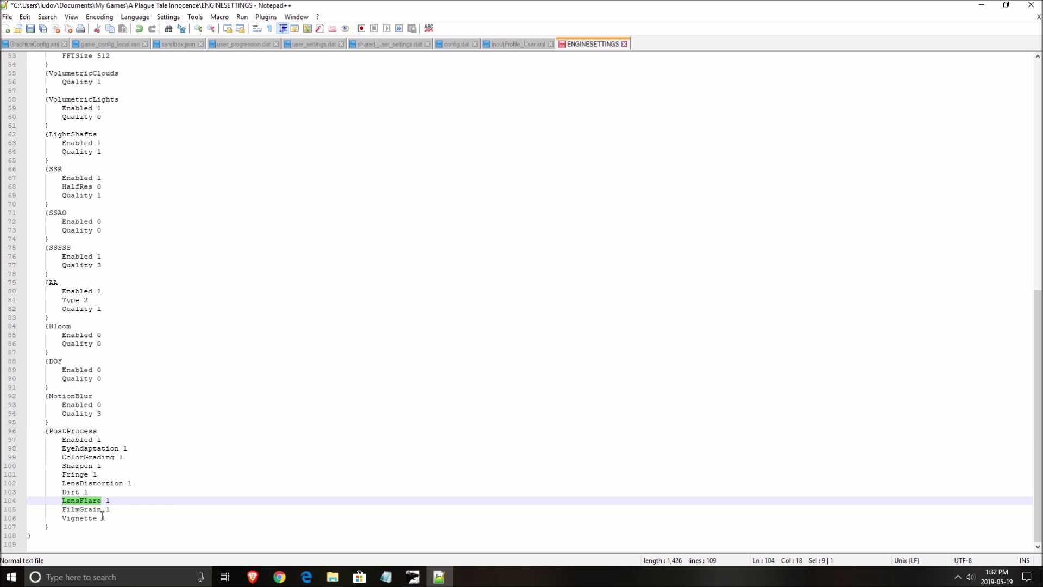
left_click(116, 501)
left_click(71, 483)
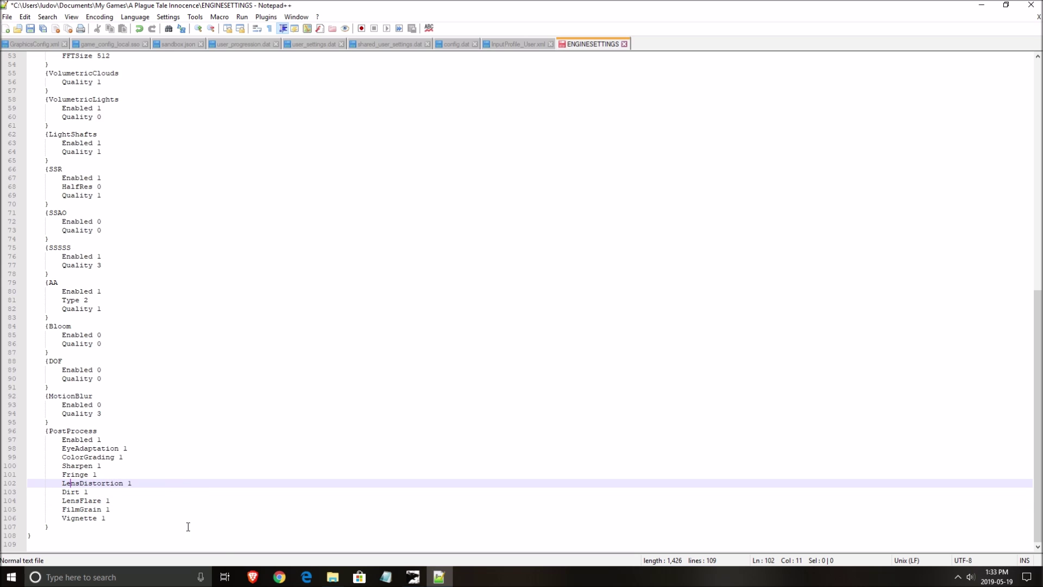
left_click(138, 491)
scroll(139, 483, "up", 17)
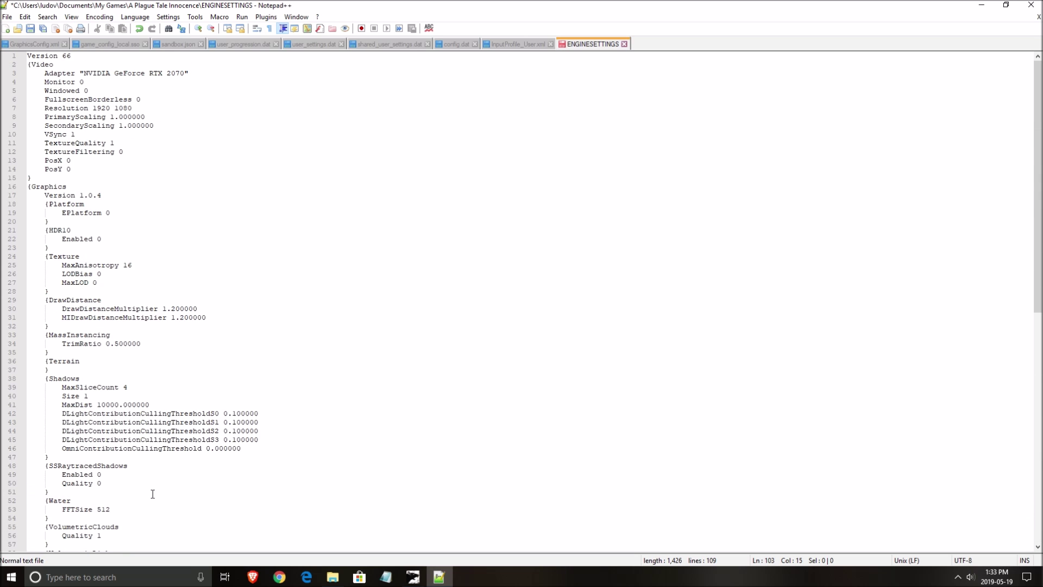